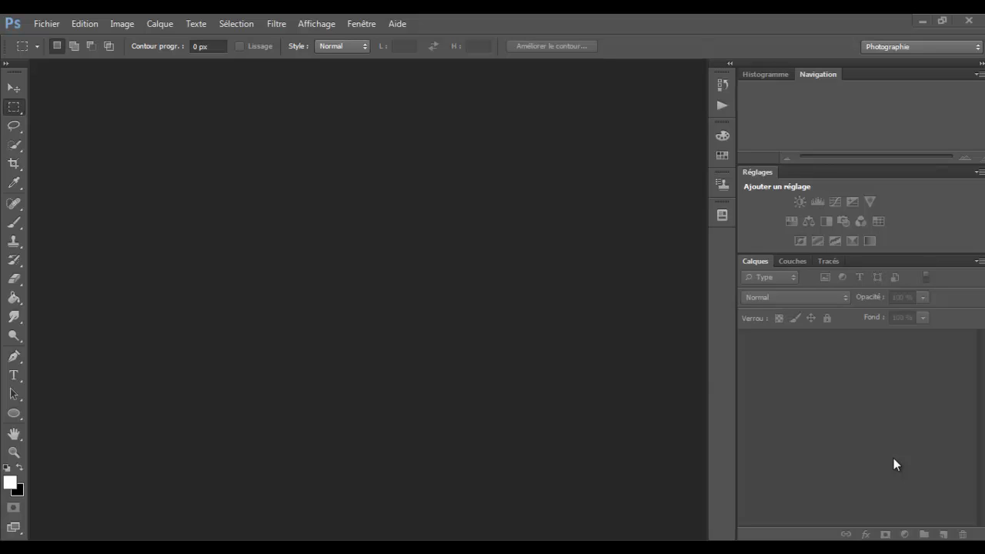
- Open IMG_2747-5 and IMG_2748-6 together, accepting both colour-profile prompts
click(46, 23)
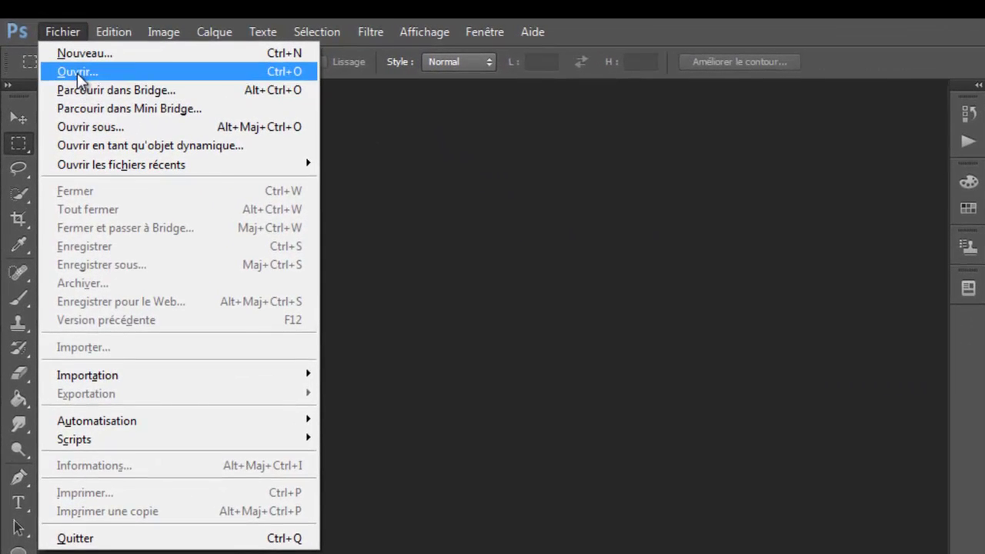
click(55, 52)
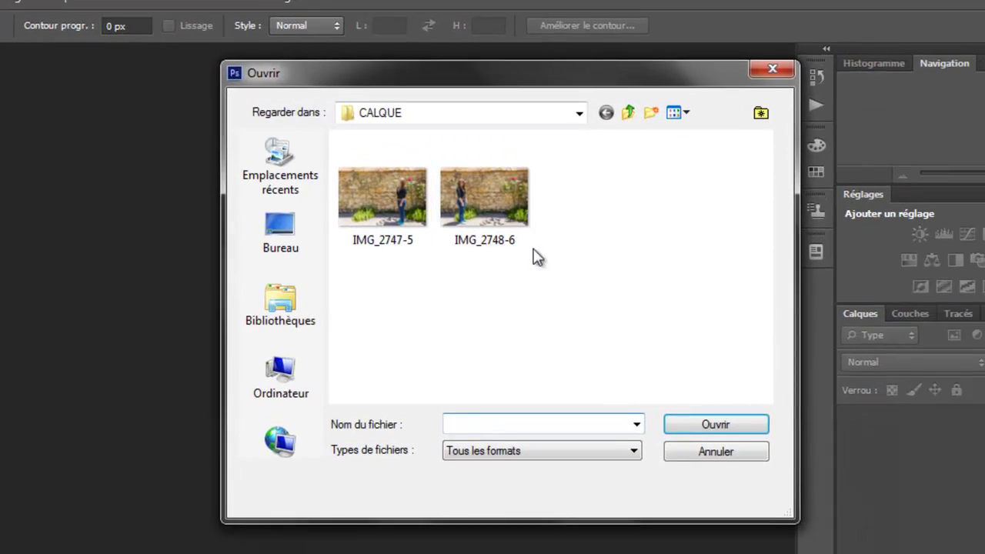
drag(517, 282, 269, 135)
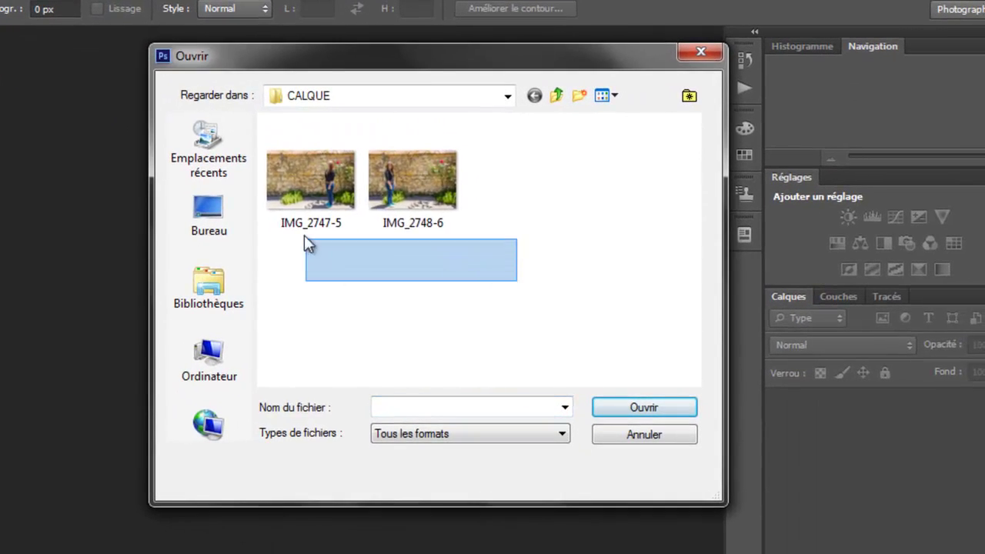
click(653, 409)
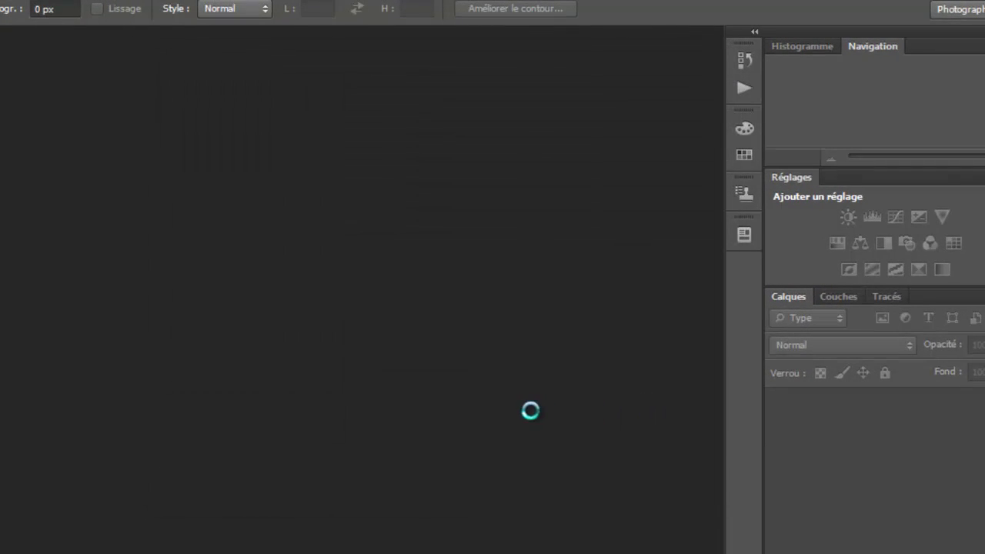
click(502, 356)
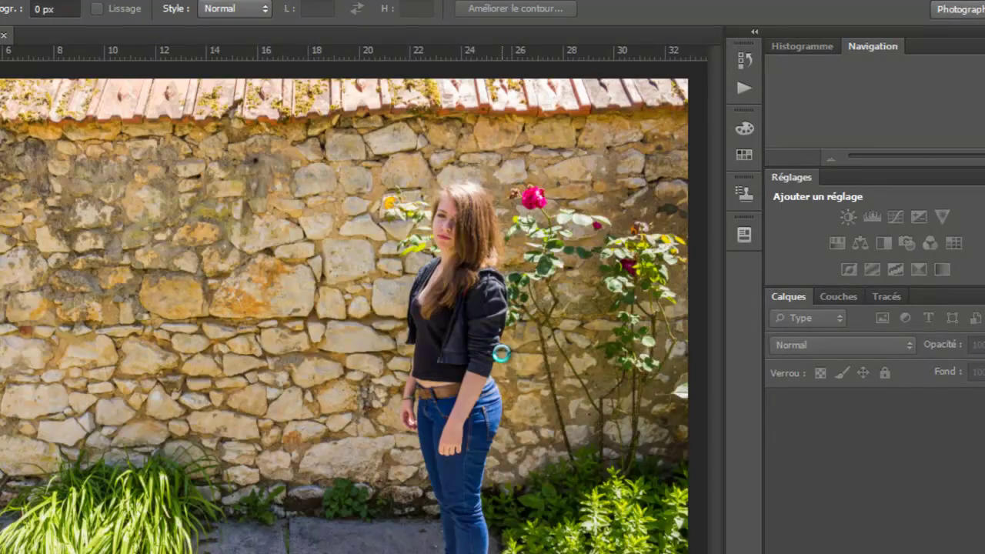
click(502, 353)
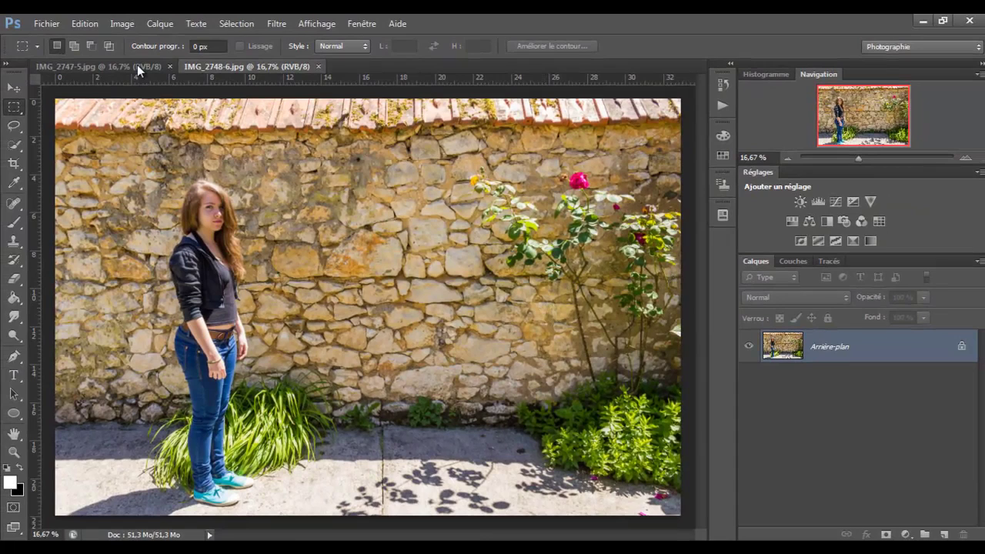
- Select all of IMG_2748-6 and copy it
click(152, 66)
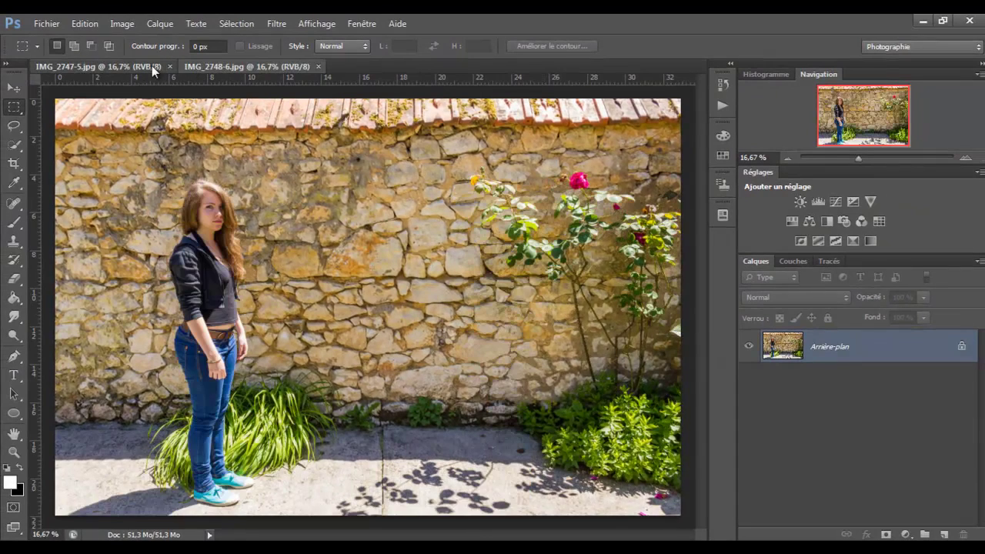
click(224, 66)
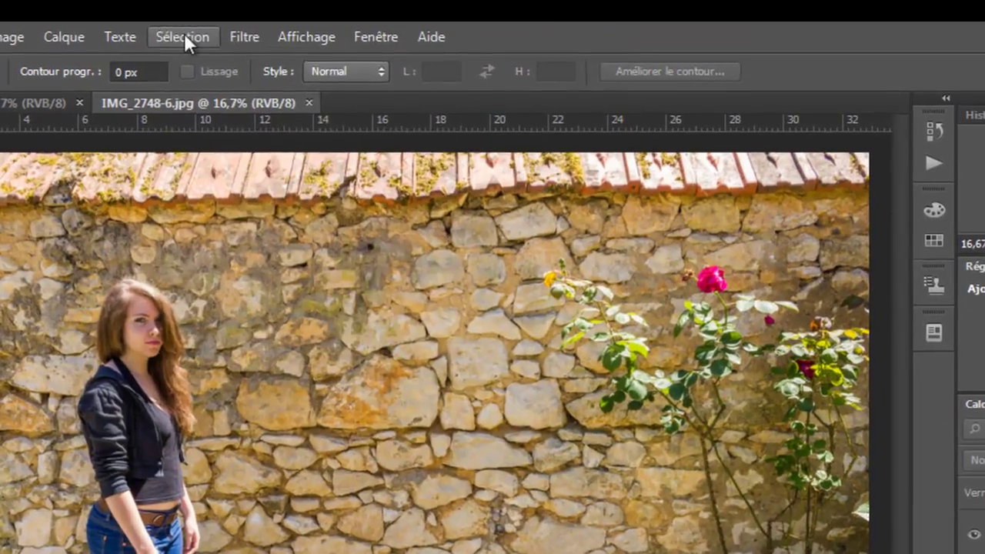
click(184, 35)
click(201, 58)
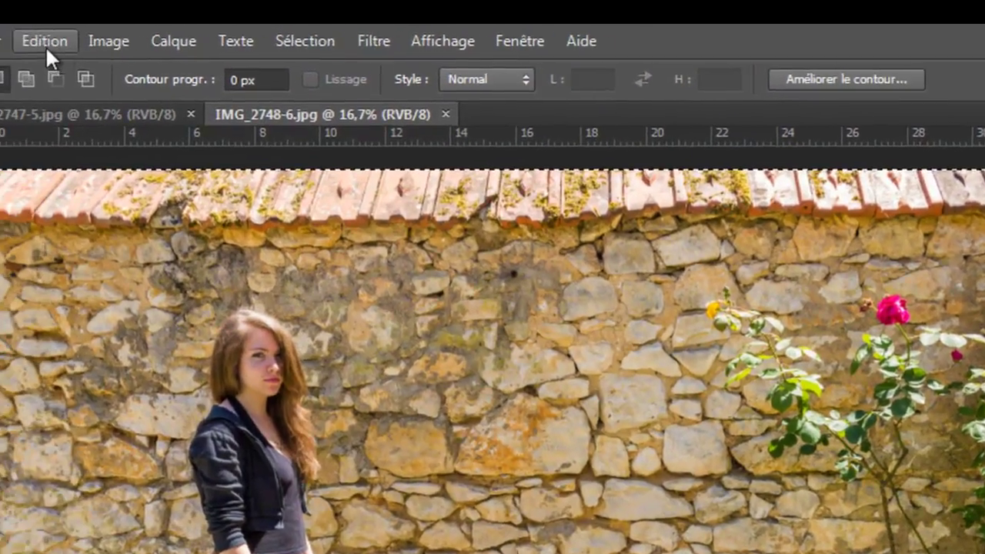
click(104, 43)
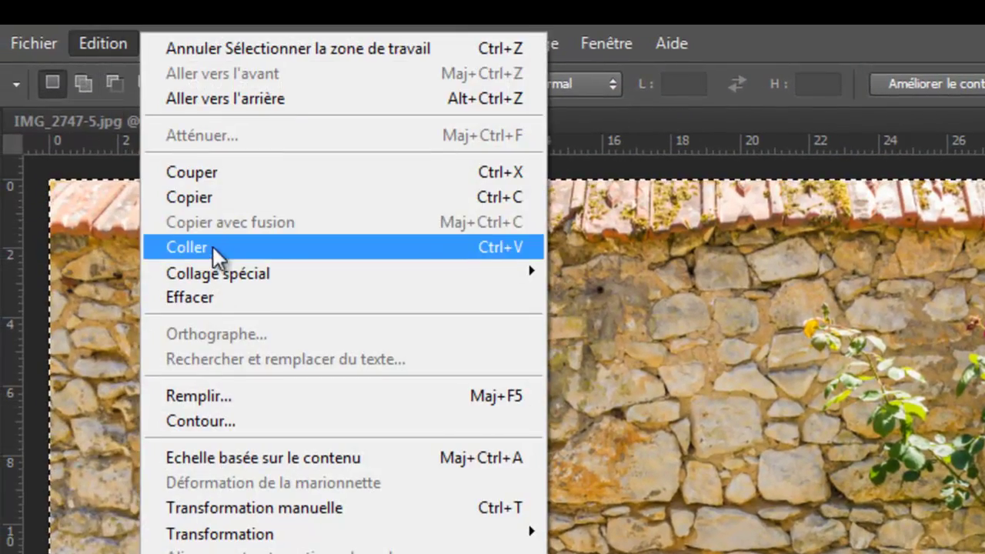
click(201, 195)
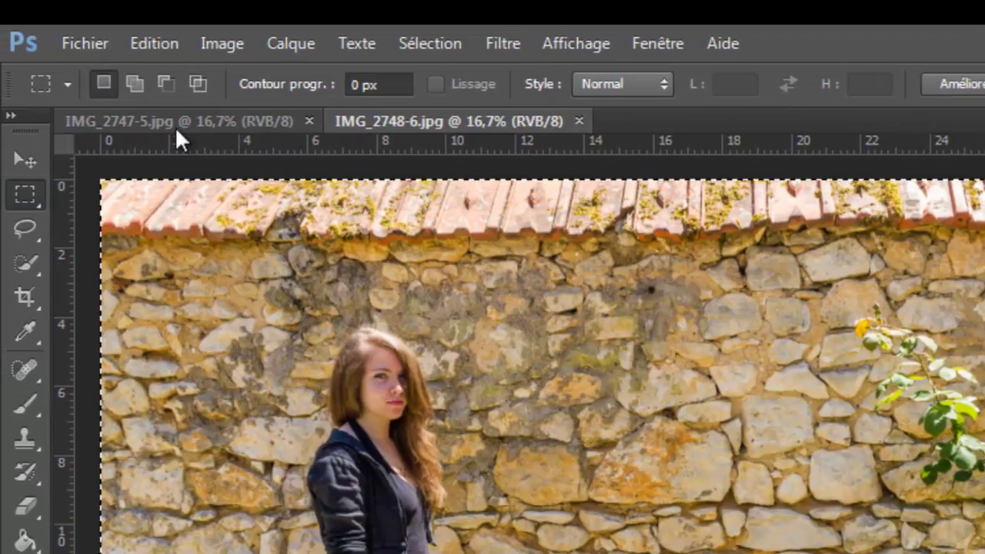
- Paste the copied photo into IMG_2747-5 as the new layer Calque 1
click(229, 119)
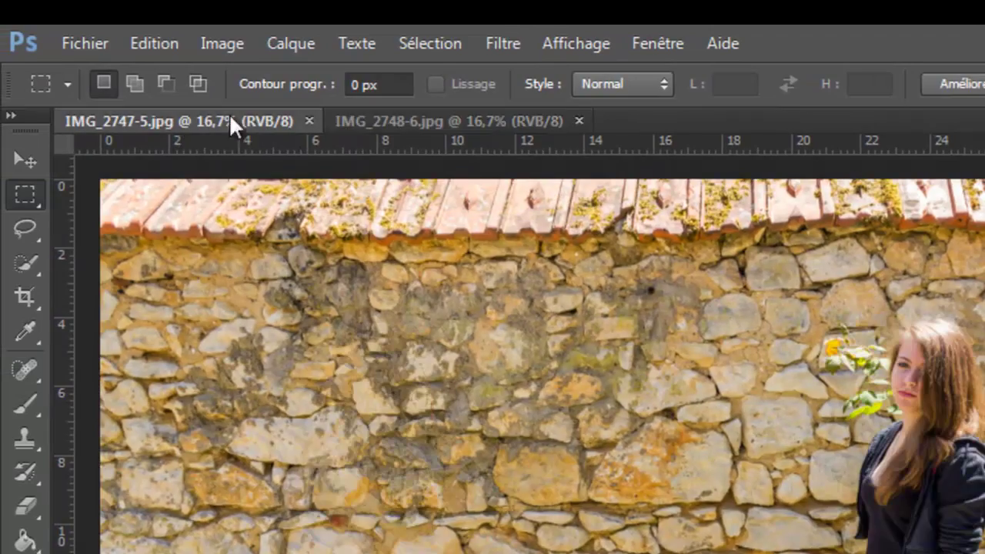
click(170, 44)
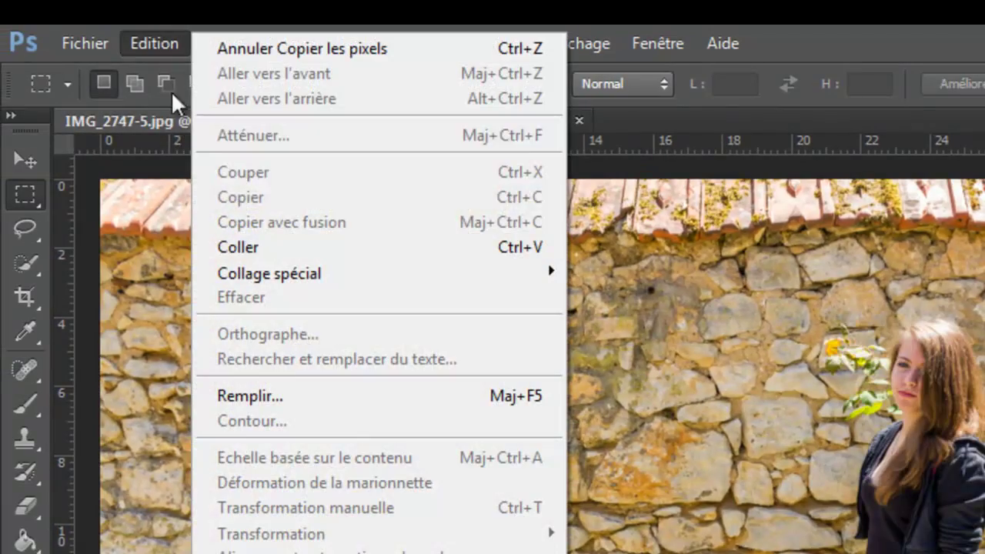
click(248, 249)
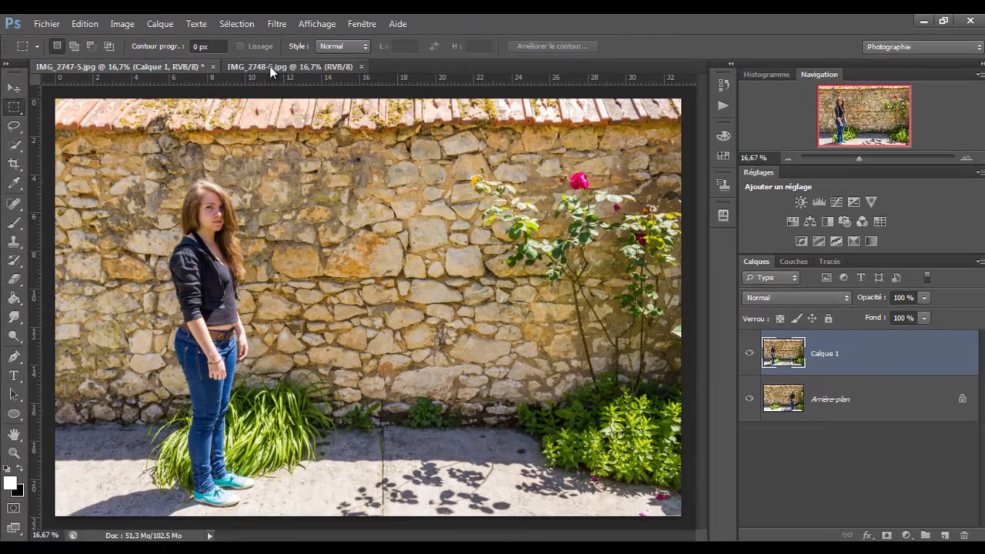
click(271, 67)
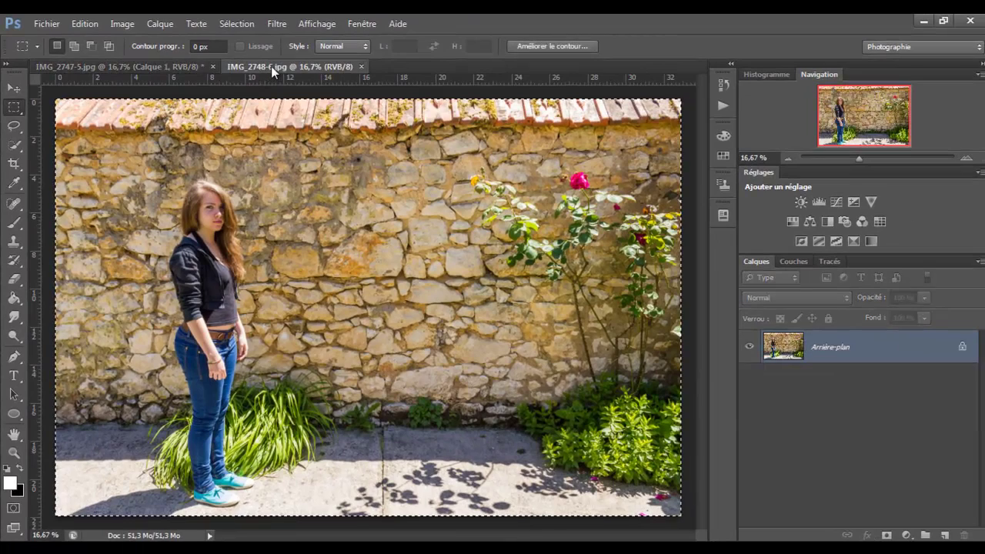
- Close IMG_2748-6 and convert the Arrière-plan background into the ordinary layer Calque 0
click(361, 67)
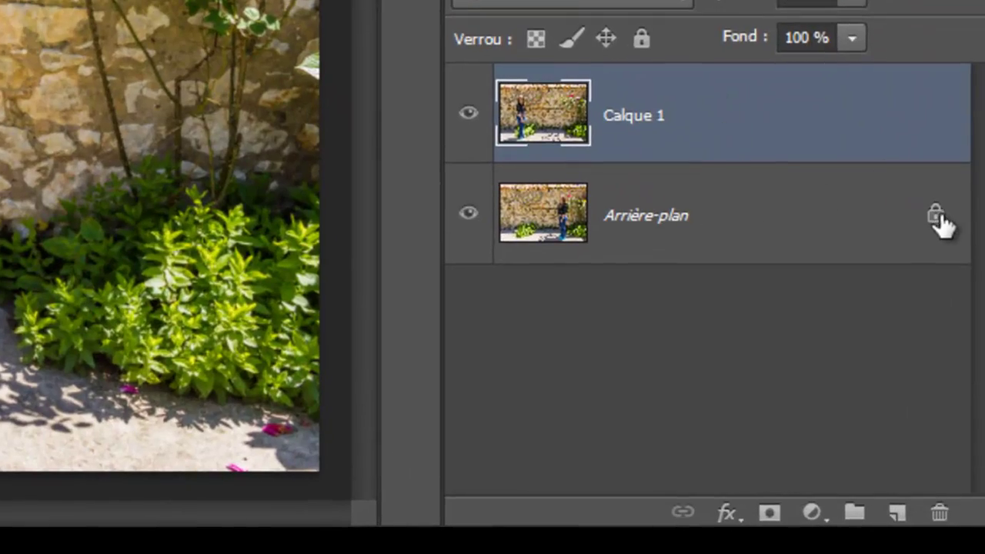
click(940, 223)
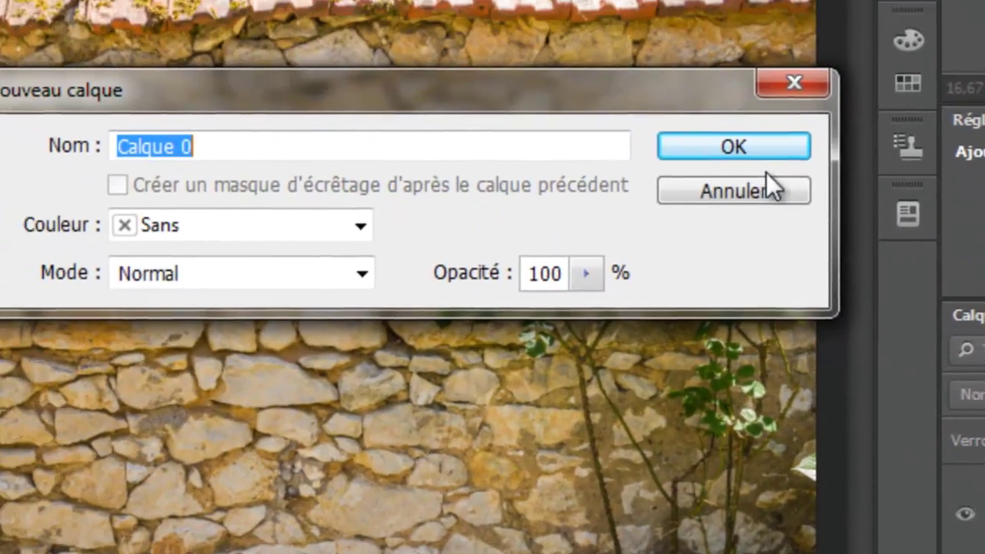
click(767, 187)
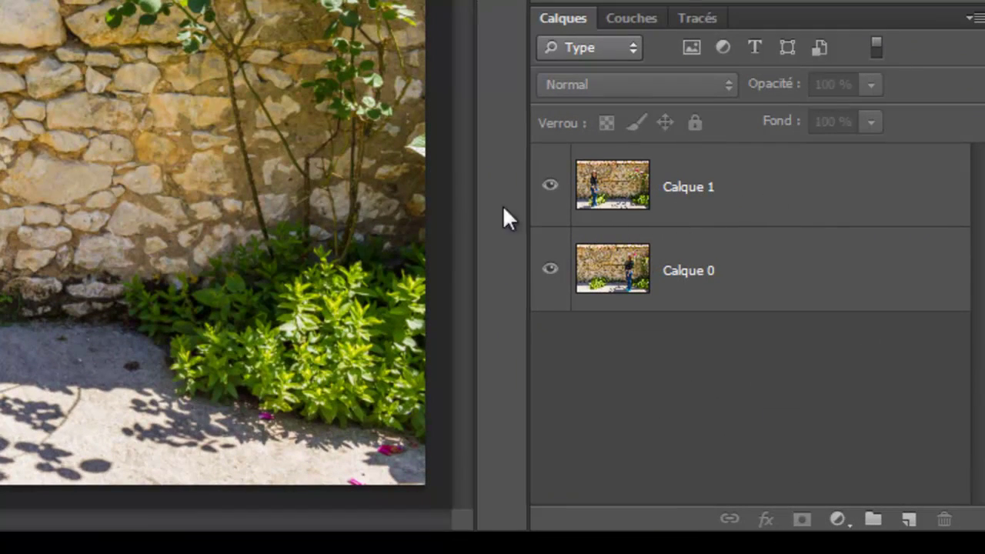
- Hide and reshow Calque 1 to compare it with Calque 0 underneath
click(747, 192)
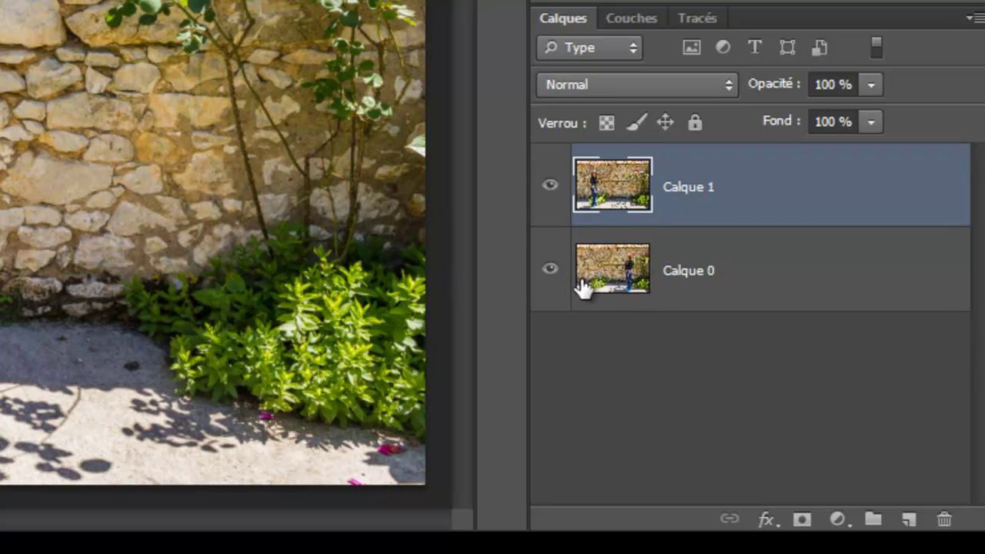
click(550, 186)
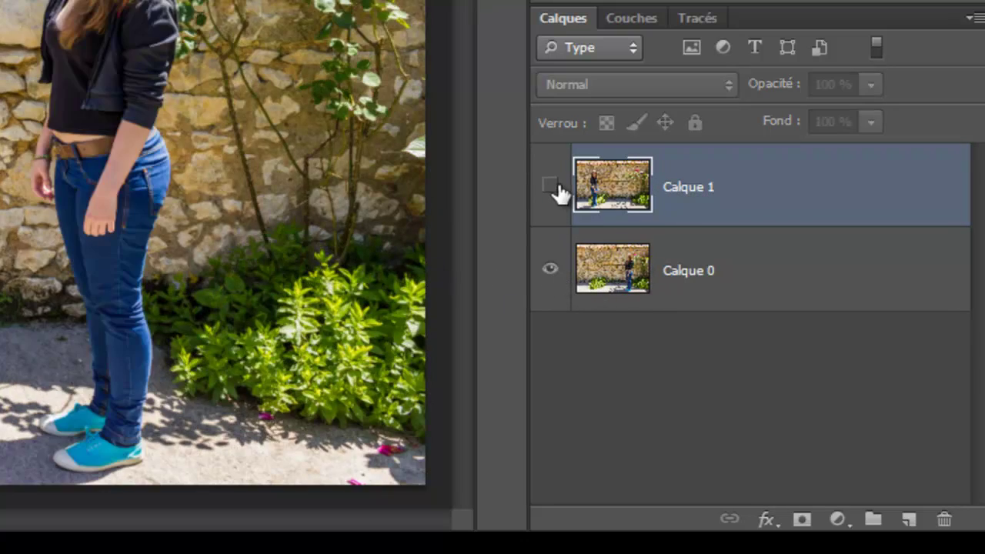
click(549, 187)
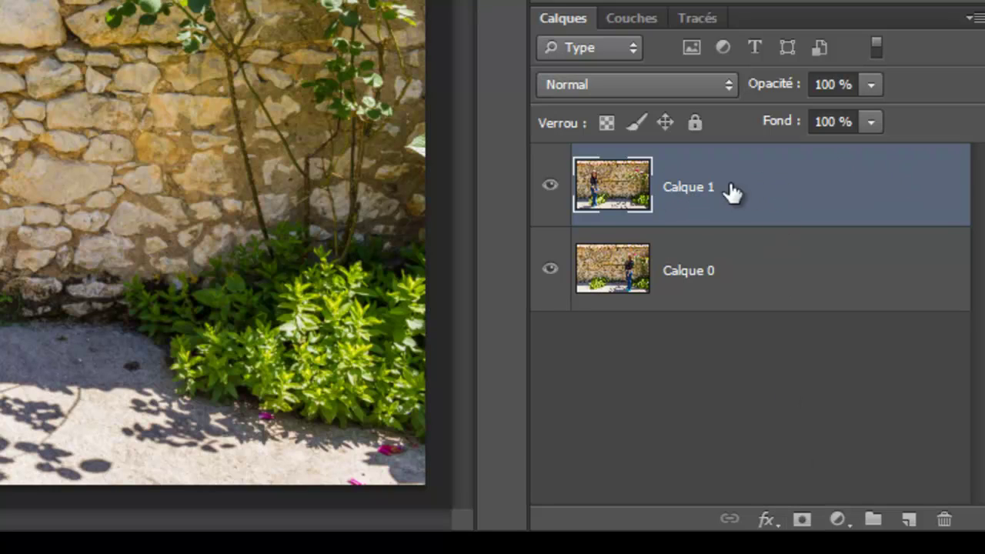
- Give Calque 1 a white layer mask and pick the Brush tool
click(803, 520)
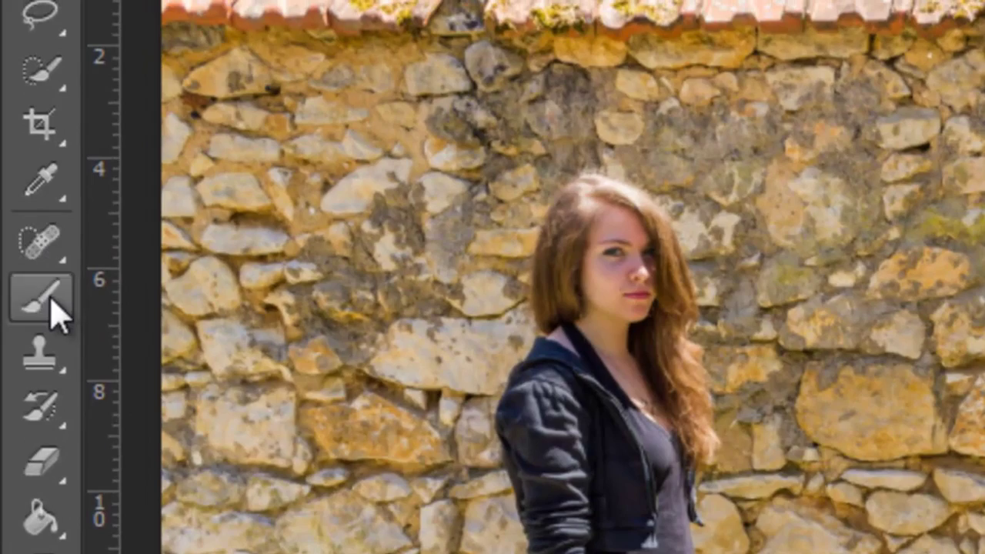
click(53, 303)
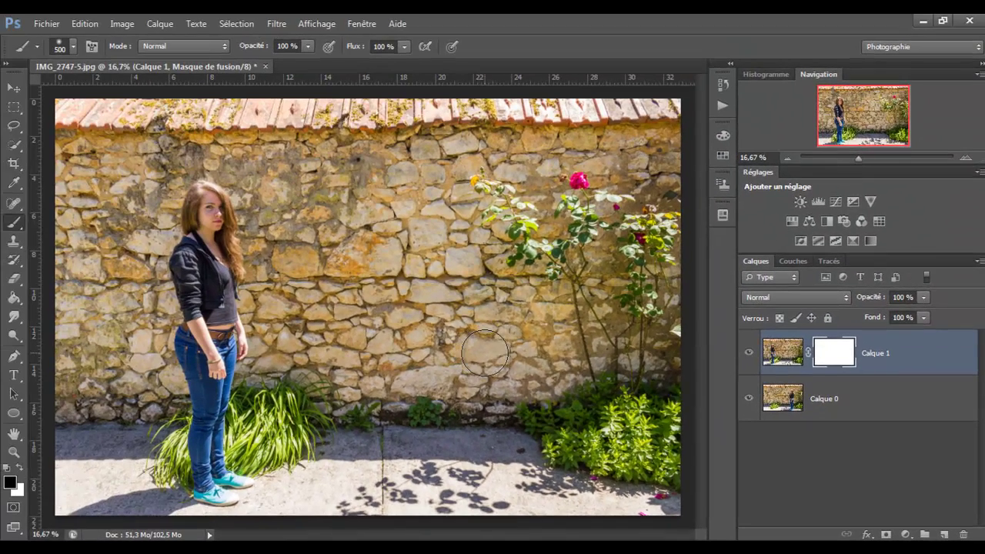
- Paint black on Calque 1's mask over the second woman, the pink rose and the bottom-right bush
mouse_move(485, 347)
mouse_down()
mouse_move(528, 344)
mouse_move(504, 320)
mouse_move(510, 269)
mouse_move(500, 223)
mouse_move(483, 202)
mouse_move(489, 173)
mouse_move(527, 181)
mouse_move(539, 277)
mouse_move(523, 462)
mouse_move(483, 372)
mouse_move(497, 477)
mouse_move(479, 506)
mouse_move(385, 506)
mouse_move(367, 521)
mouse_up()
mouse_move(507, 427)
mouse_down()
mouse_move(473, 308)
mouse_move(478, 216)
mouse_move(481, 304)
mouse_up()
mouse_move(496, 216)
mouse_down()
mouse_move(506, 194)
mouse_move(517, 250)
mouse_move(541, 293)
mouse_up()
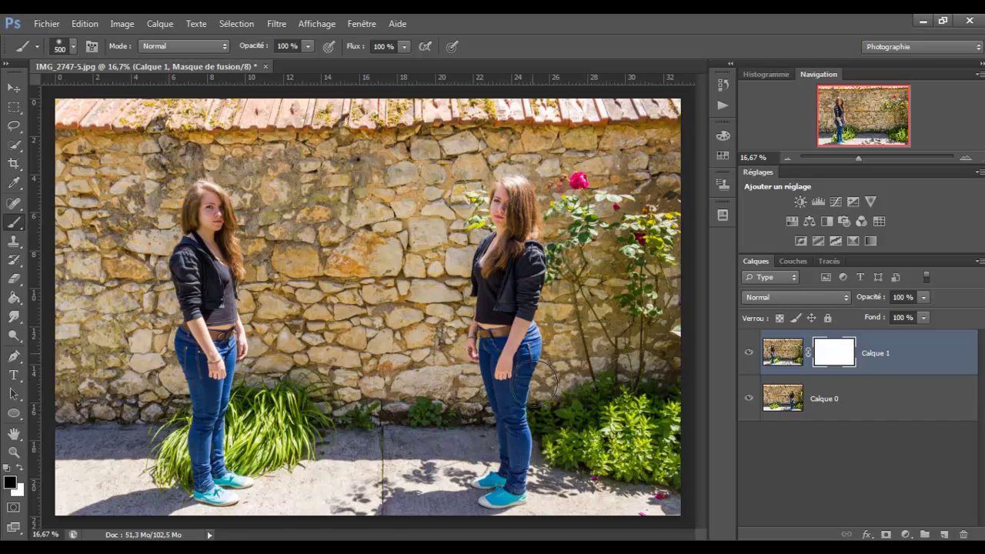
mouse_move(536, 379)
mouse_down()
mouse_move(561, 262)
mouse_move(525, 154)
mouse_move(682, 145)
mouse_move(592, 204)
mouse_move(654, 231)
mouse_move(585, 269)
mouse_move(600, 325)
mouse_up()
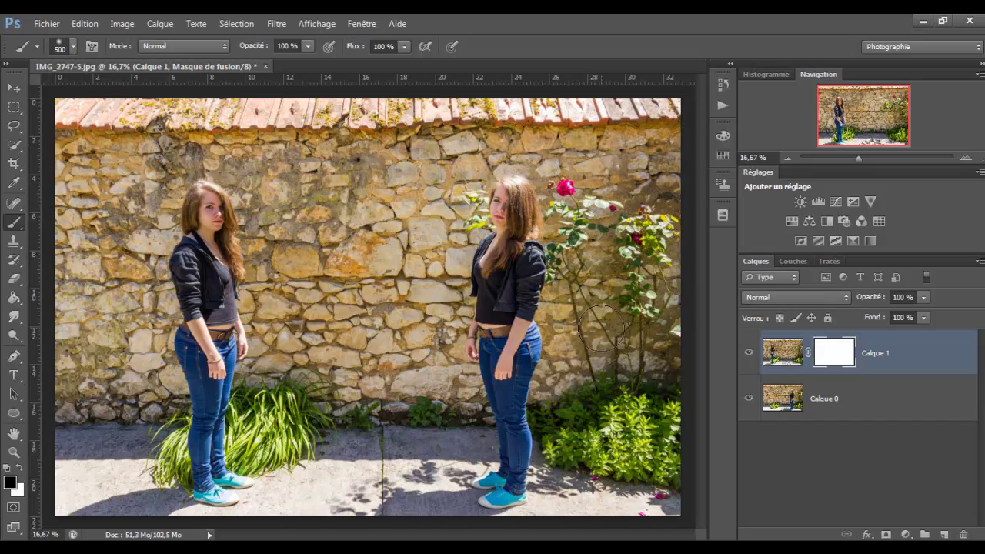
mouse_move(600, 384)
mouse_down()
mouse_move(616, 431)
mouse_move(585, 478)
mouse_move(647, 507)
mouse_up()
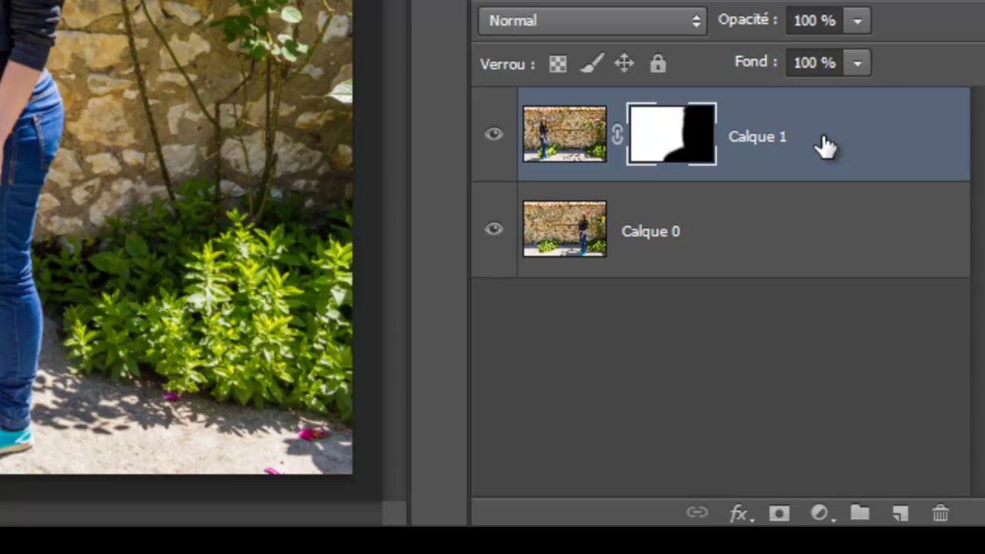
- Flatten Calque 0 and Calque 1 into one Arrière-plan layer with Aplatir l'image
right_click(808, 139)
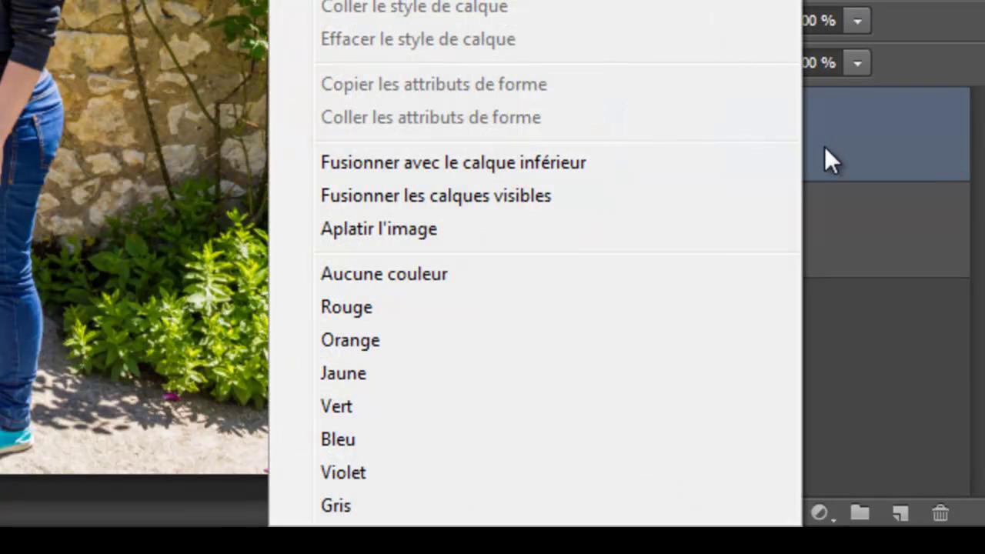
click(435, 230)
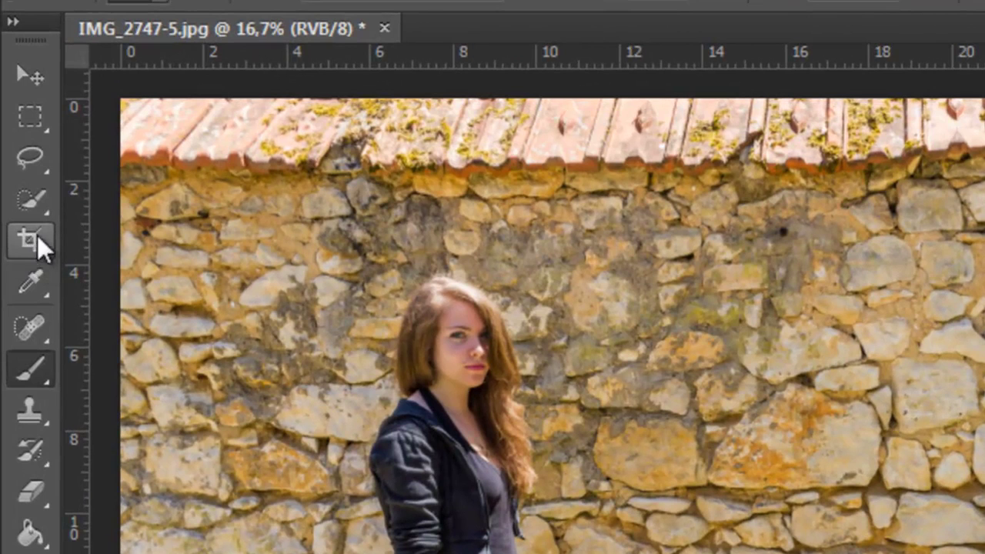
- Crop away the roof tiles and the left and right edges around the two women
click(31, 240)
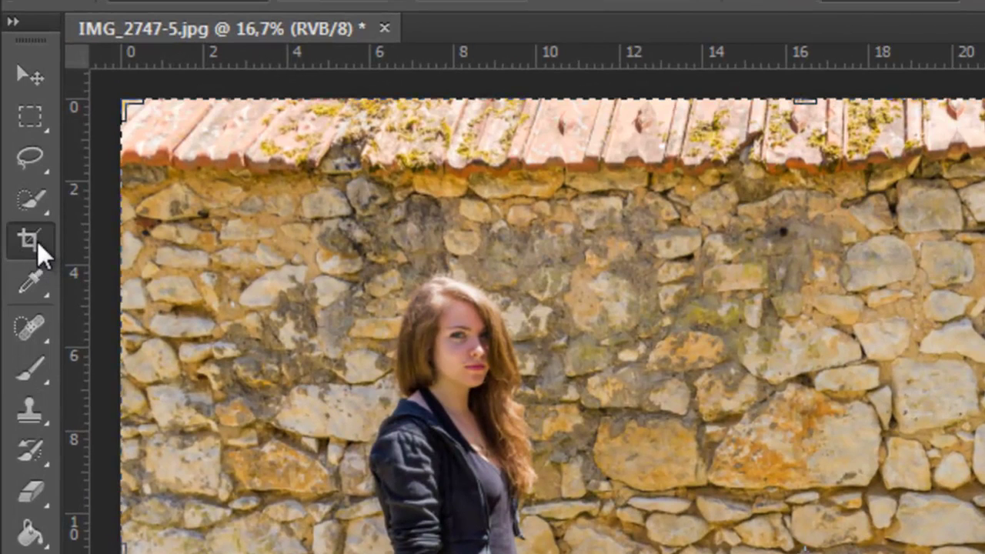
mouse_move(804, 99)
mouse_down()
mouse_move(804, 152)
mouse_move(732, 145)
mouse_up()
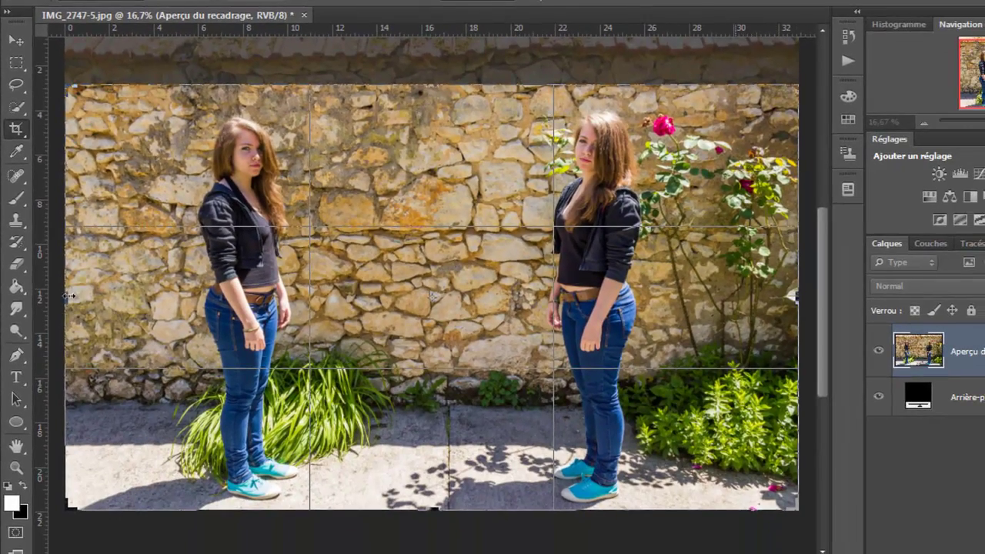
drag(68, 296, 107, 287)
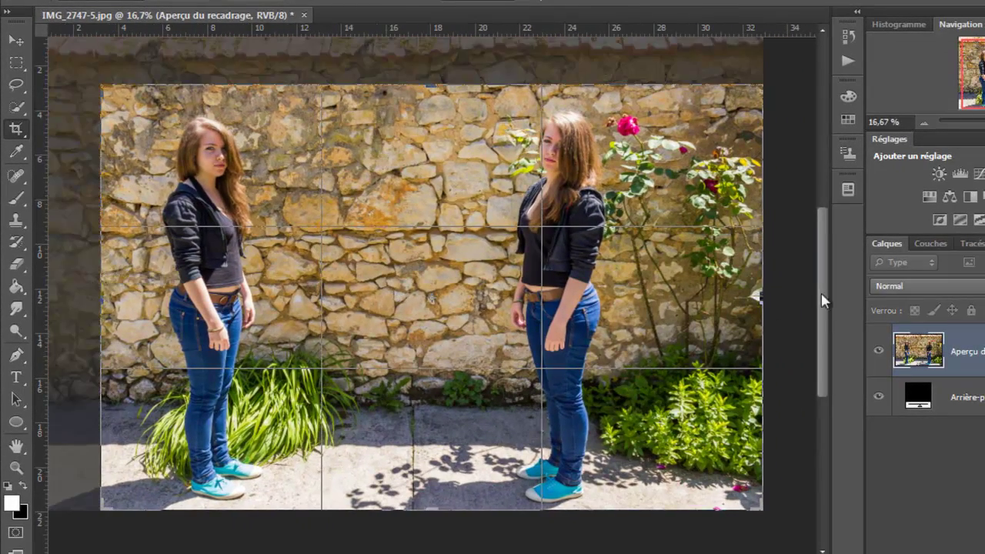
drag(760, 295, 724, 295)
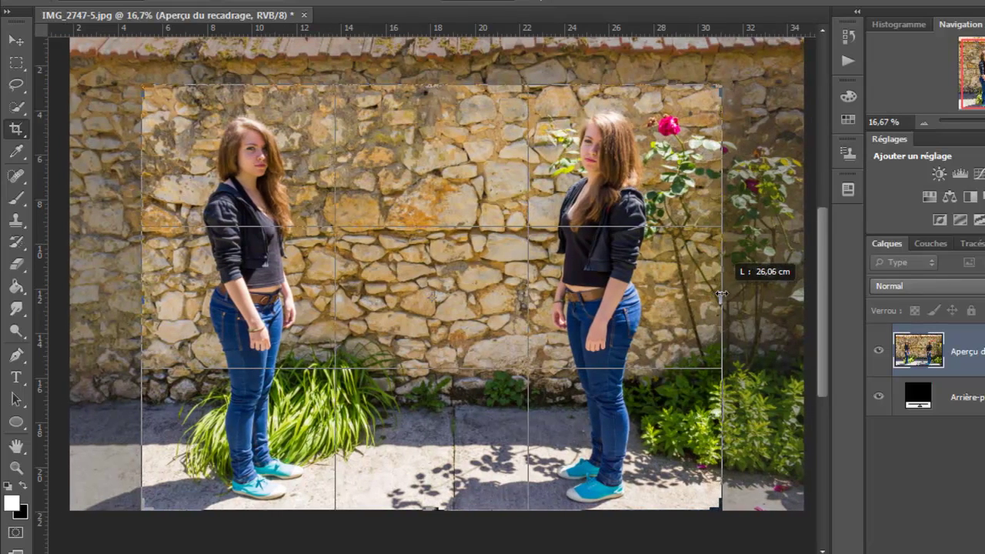
drag(724, 295, 724, 295)
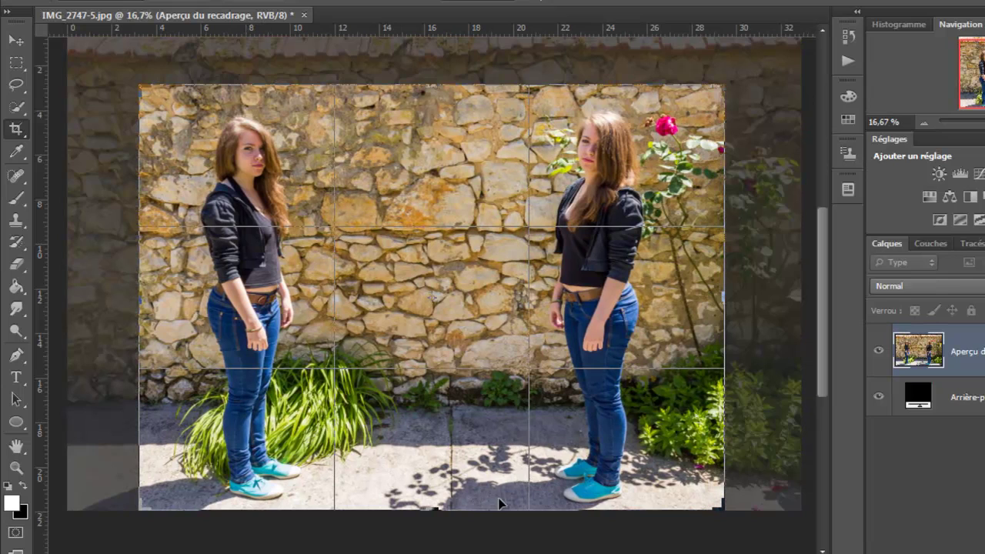
key(Return)
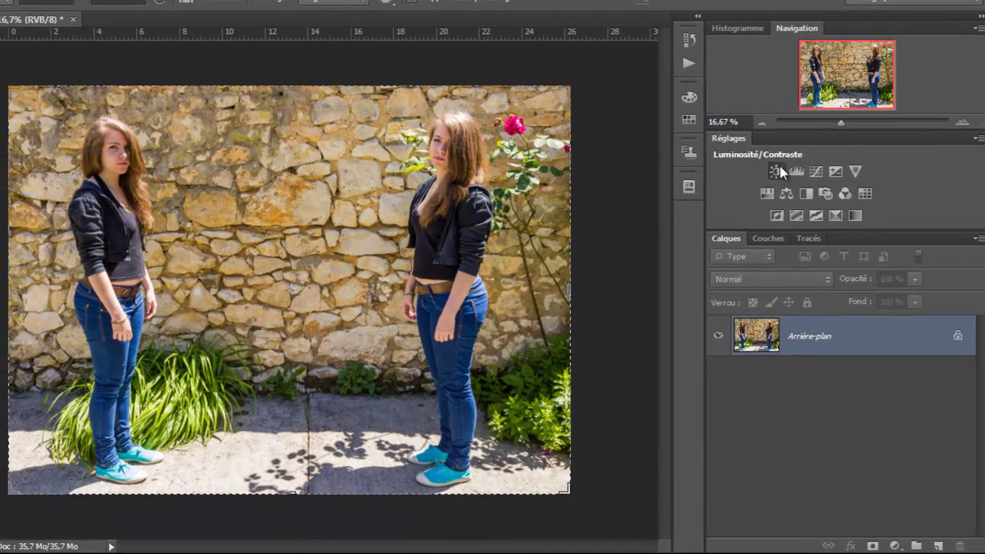
- Add a Brightness/Contrast adjustment layer with brightness about -16 and contrast 21
click(776, 171)
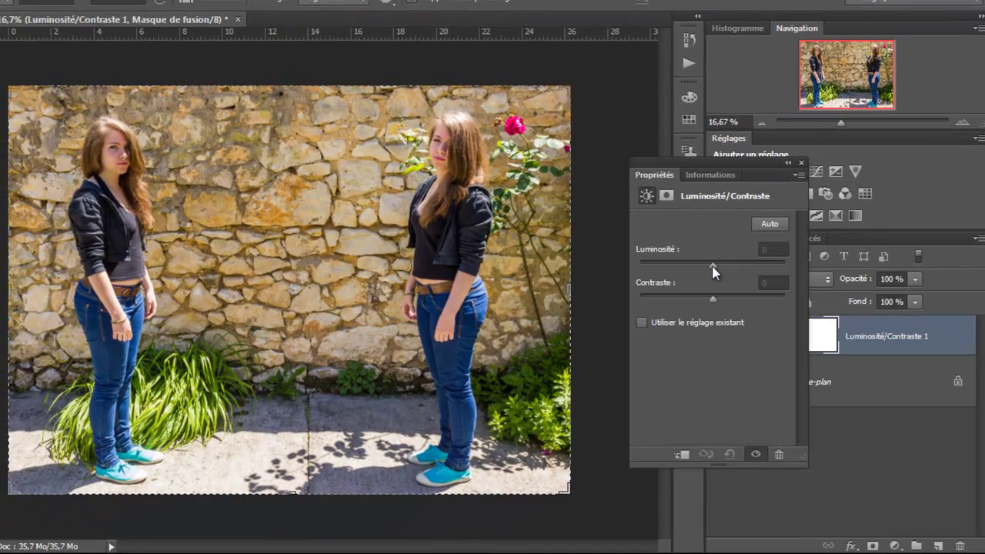
mouse_move(714, 270)
mouse_down()
mouse_move(705, 267)
mouse_move(714, 297)
mouse_up()
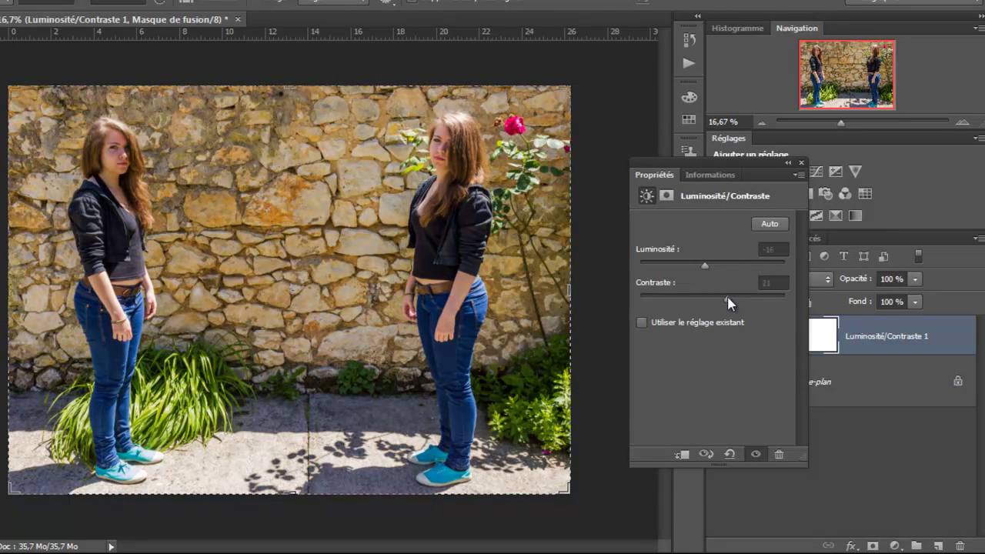
click(802, 164)
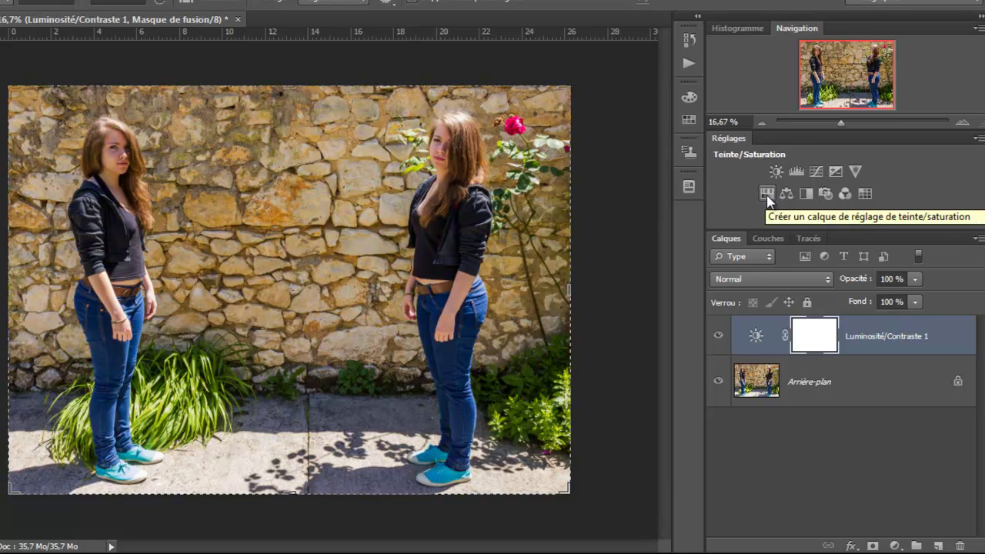
- Add a Hue/Saturation adjustment layer with hue +1 and saturation -14
click(766, 194)
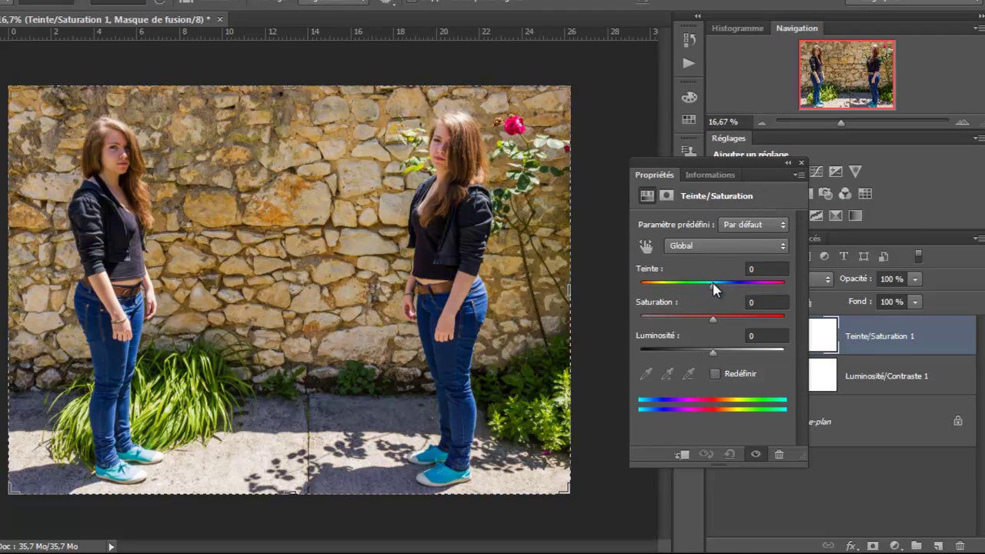
drag(714, 288, 712, 289)
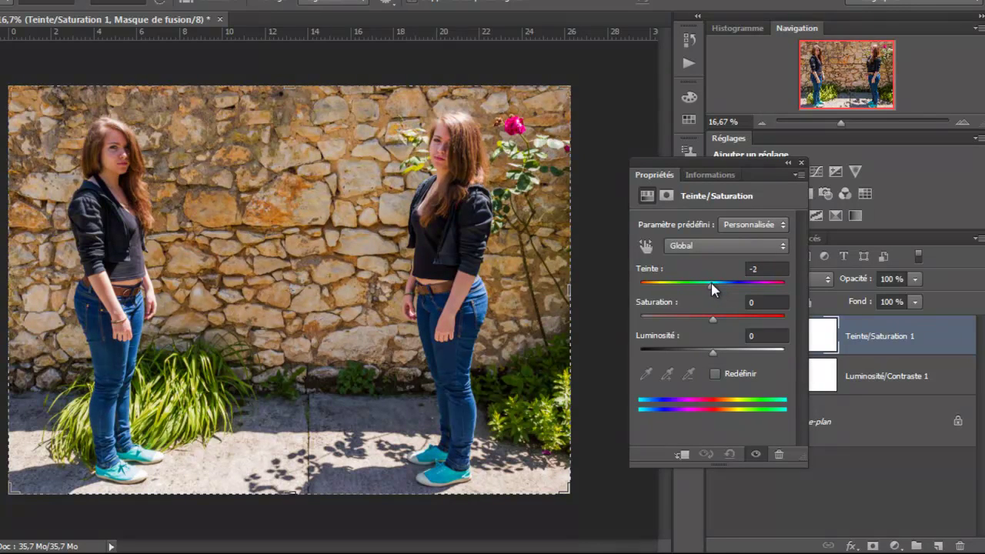
drag(713, 288, 702, 315)
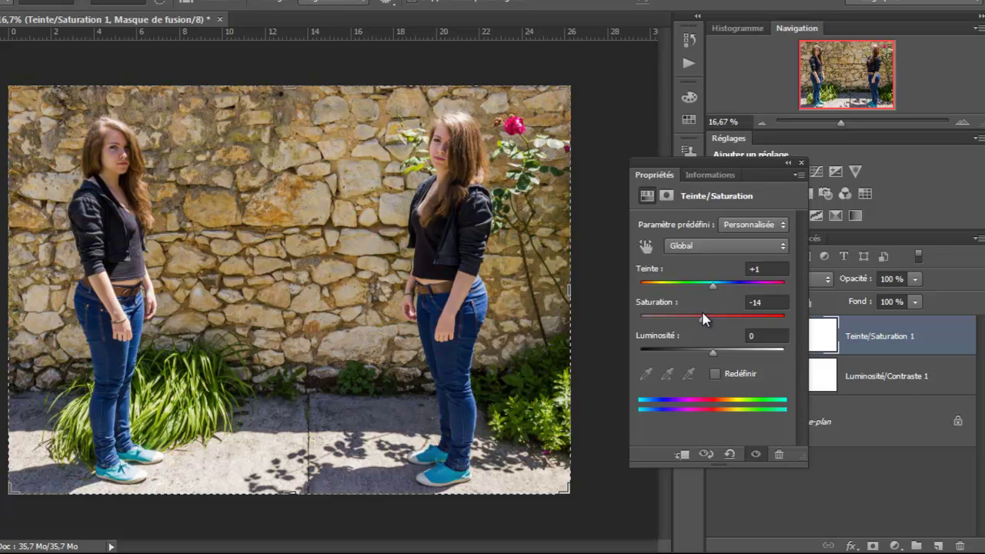
click(801, 162)
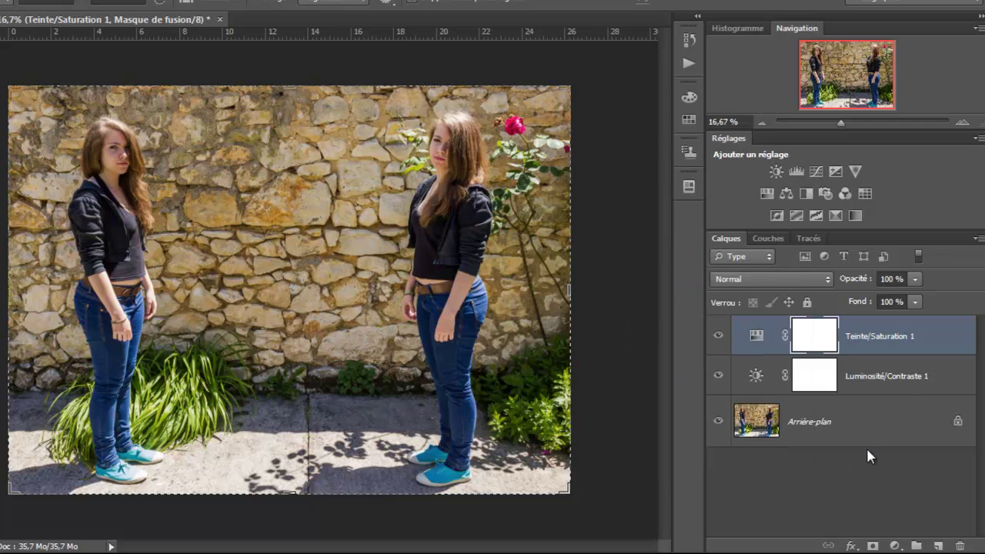
- Flatten both adjustment layers into Arrière-plan, then bring up the Filtre menu
right_click(887, 439)
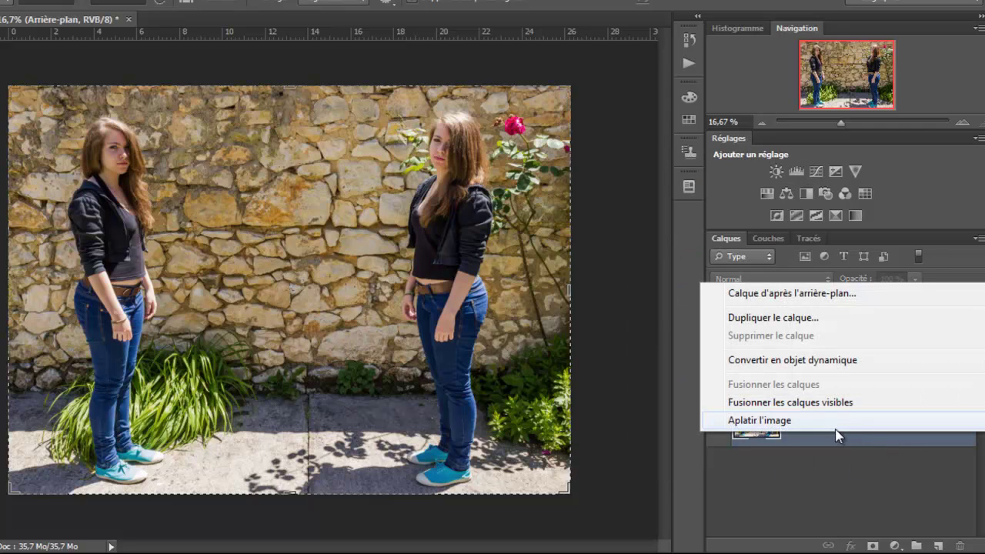
click(780, 422)
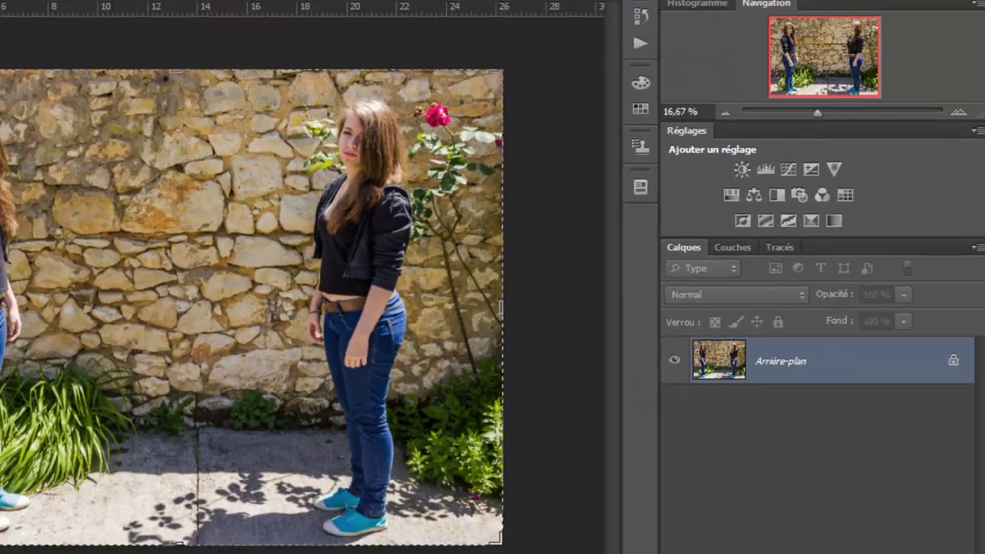
click(268, 24)
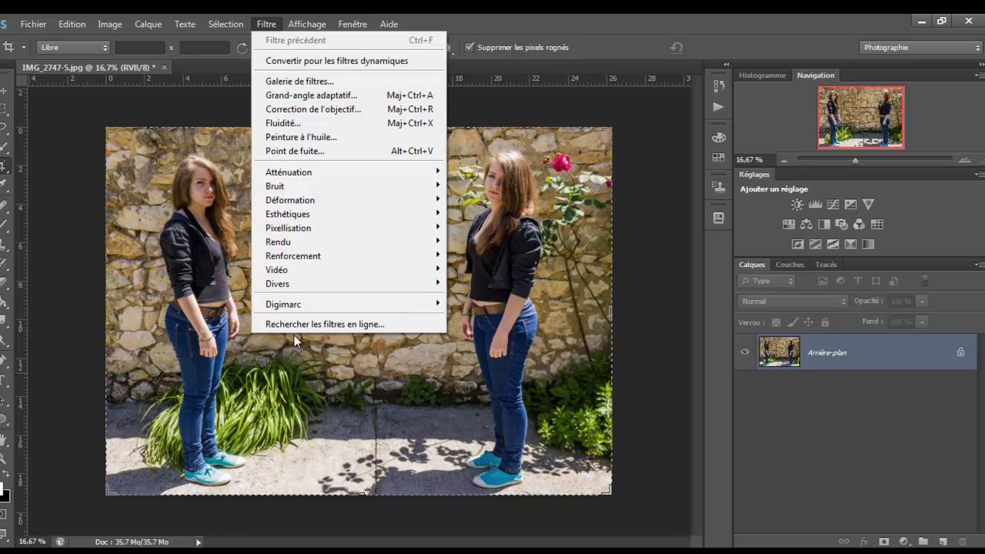
- Dismiss the Filtre menu without applying any filter
click(846, 436)
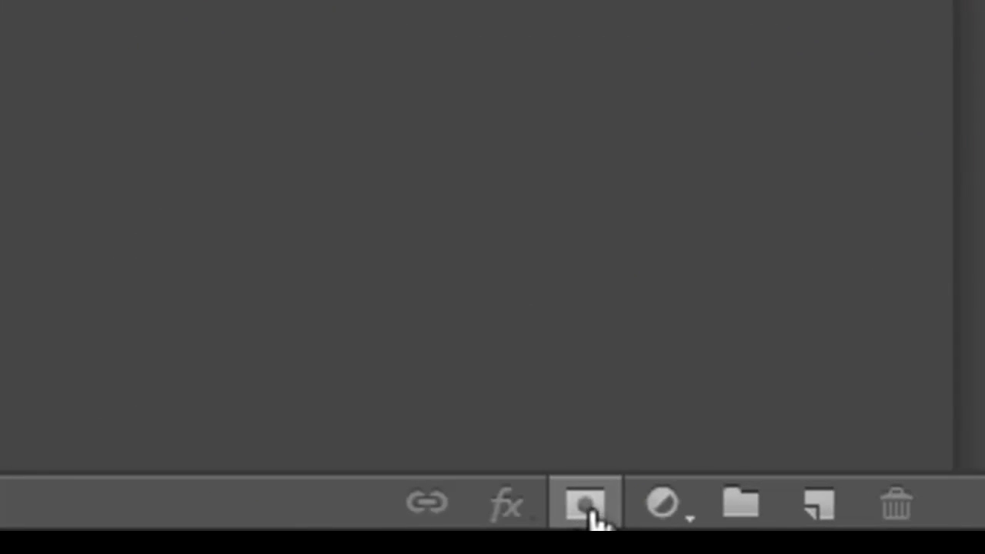
click(593, 517)
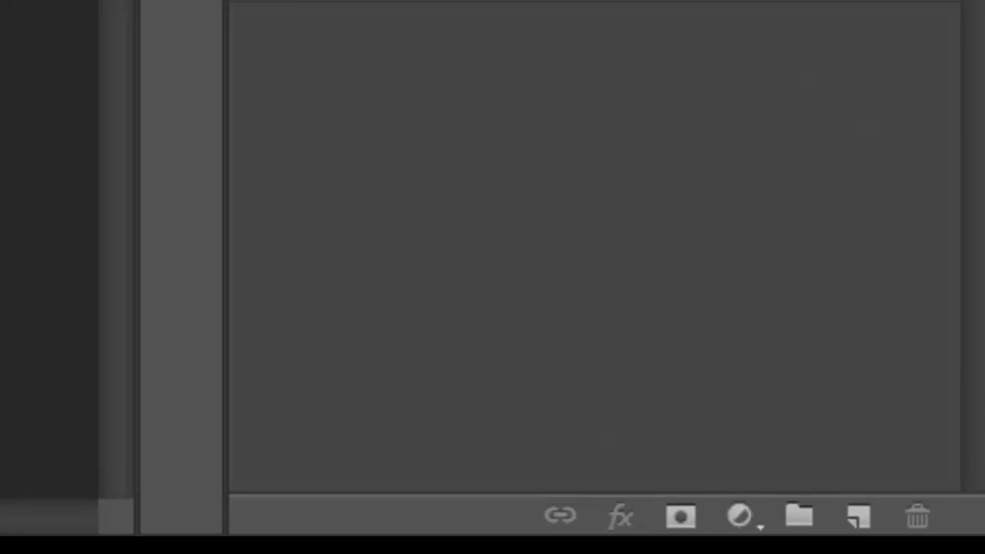